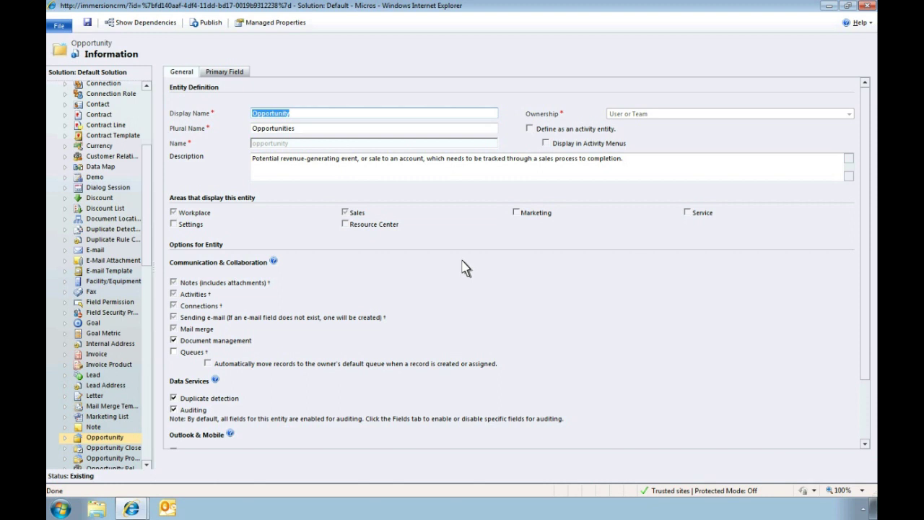
Step: Enable Queues for the Opportunity entity, save and publish the customization, and close the entity window
{"action": "left_click", "coordinate": [174, 352]}
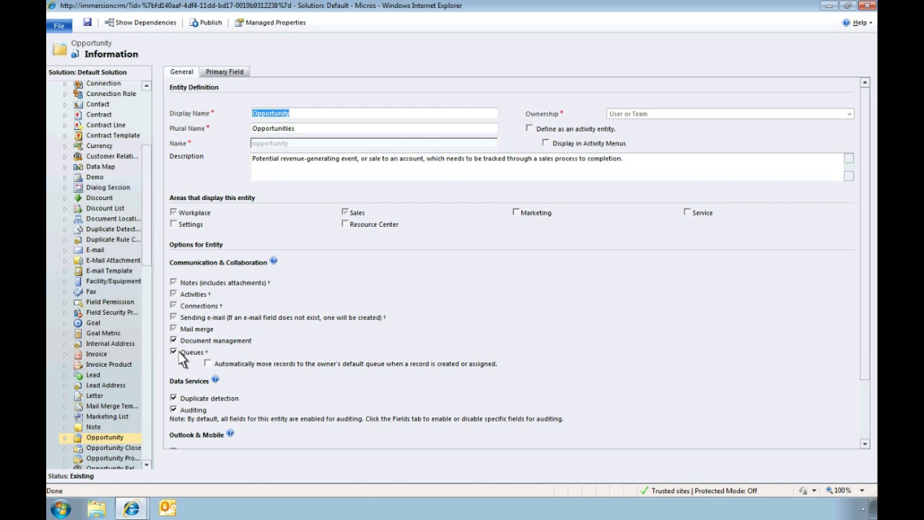
{"action": "left_click", "coordinate": [87, 24]}
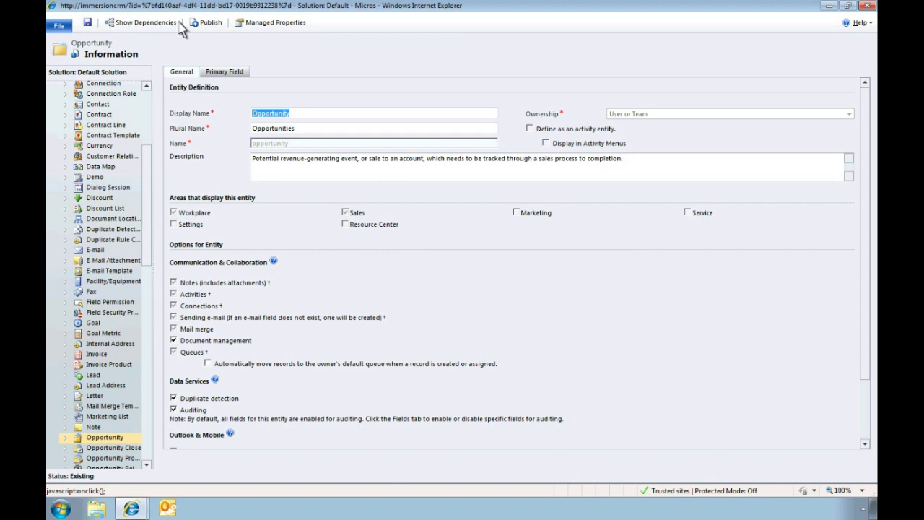
{"action": "left_click", "coordinate": [207, 23]}
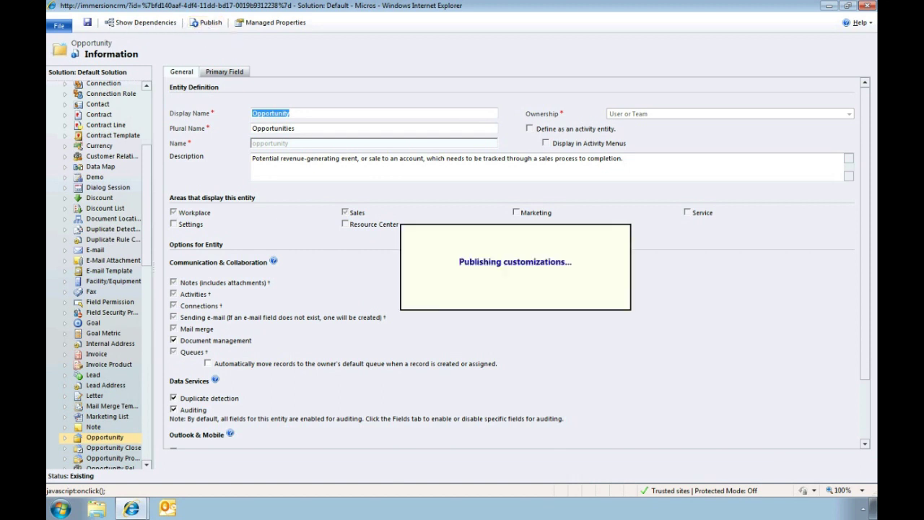
{"action": "left_click", "coordinate": [869, 7]}
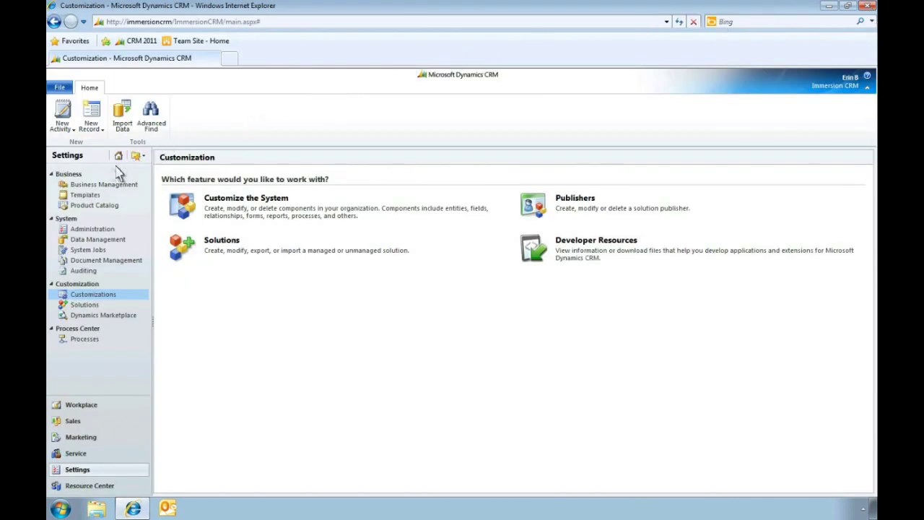
Step: Create a queue named "Big Deal Opportunities" in the Business Management settings, then save and close it
{"action": "left_click", "coordinate": [93, 186]}
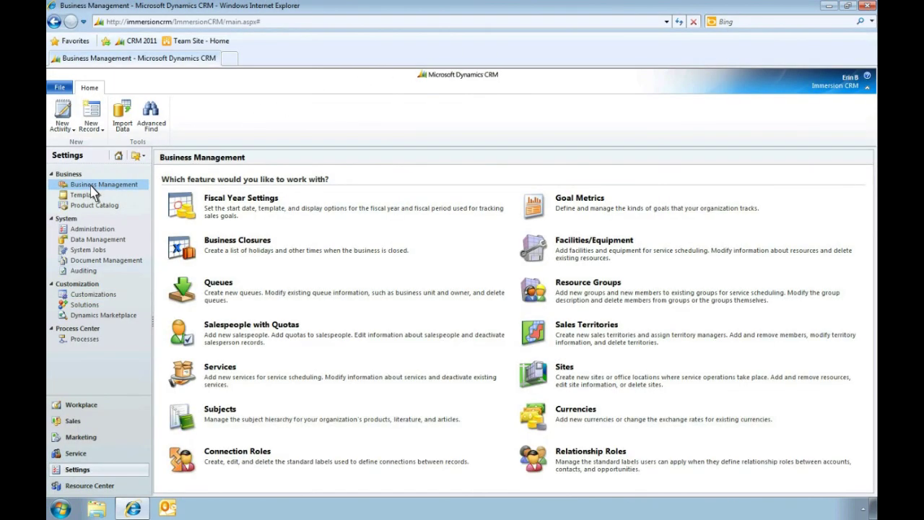
{"action": "left_click", "coordinate": [217, 283]}
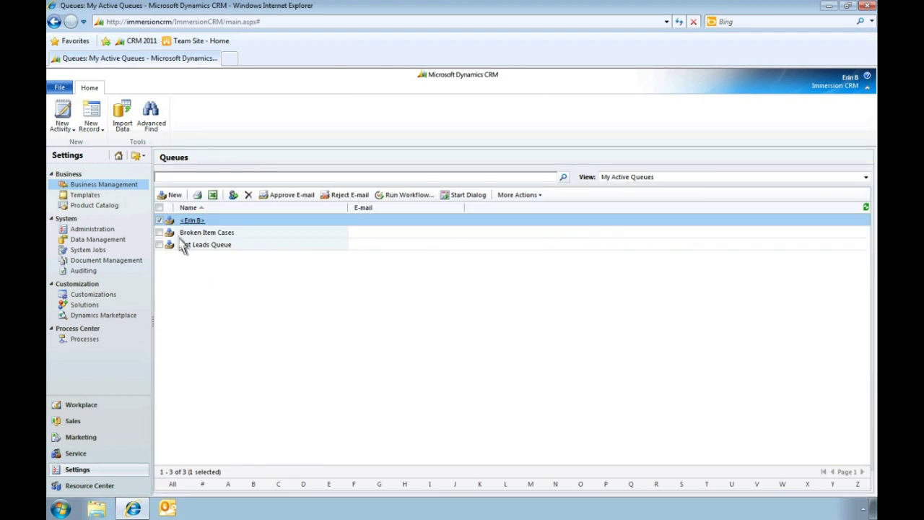
{"action": "left_click", "coordinate": [170, 195]}
{"action": "type", "text": "Big Deal Opportunities"}
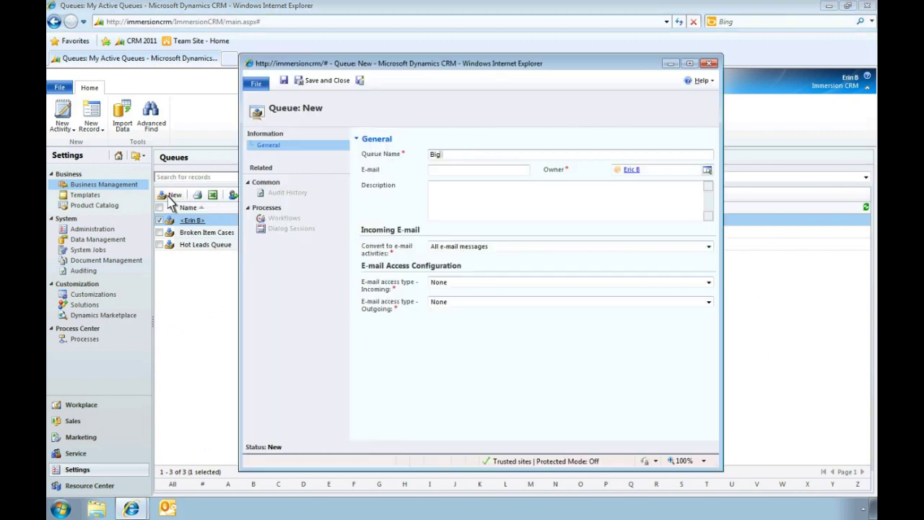
{"action": "left_click", "coordinate": [317, 82]}
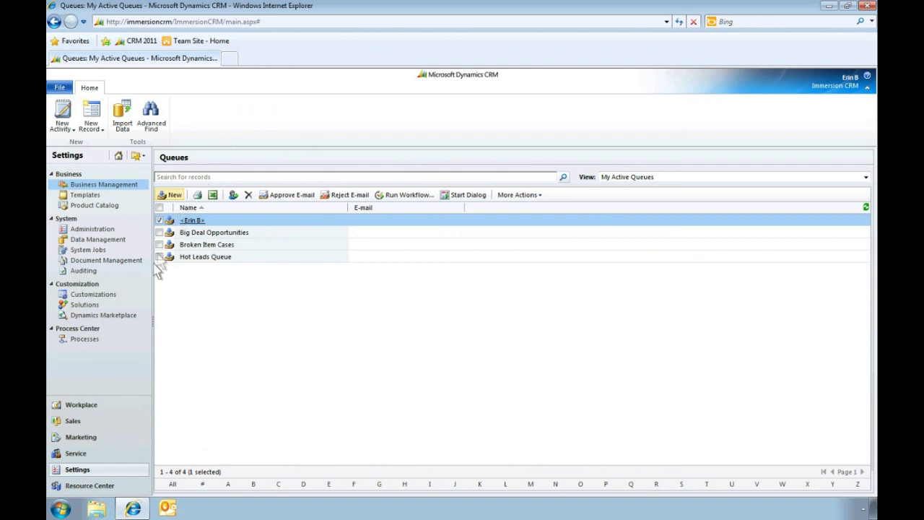
Step: Add the first five records of the Open Opportunities list in Sales to the Big Deal Opportunities queue
{"action": "left_click", "coordinate": [108, 423]}
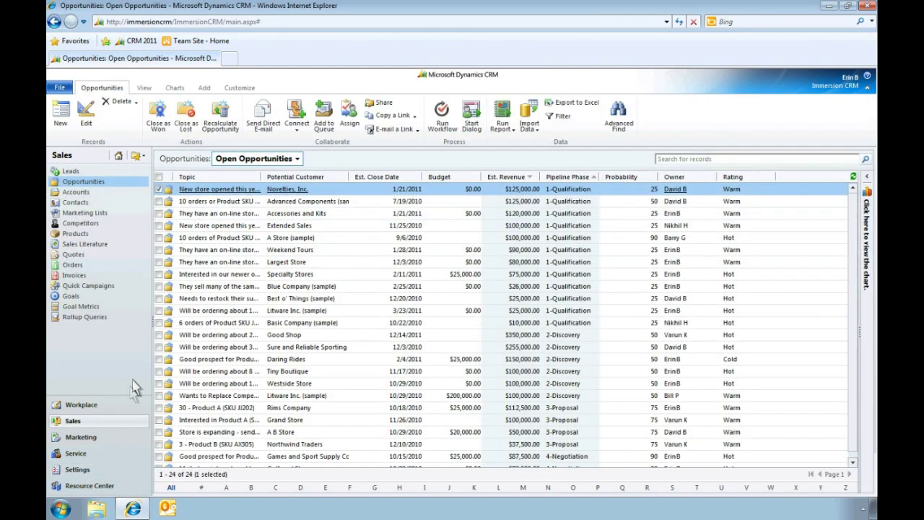
{"action": "left_click", "coordinate": [160, 238], "text": "shift"}
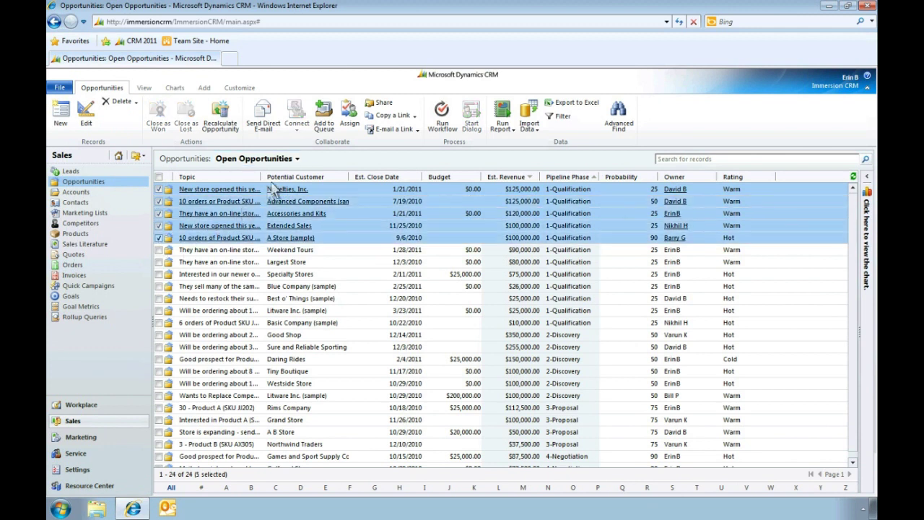
{"action": "left_click", "coordinate": [324, 119]}
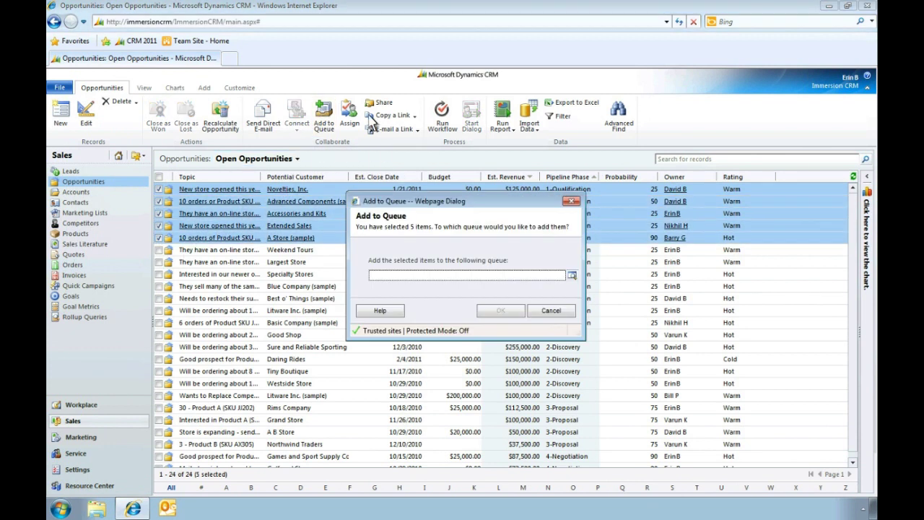
{"action": "left_click", "coordinate": [572, 276]}
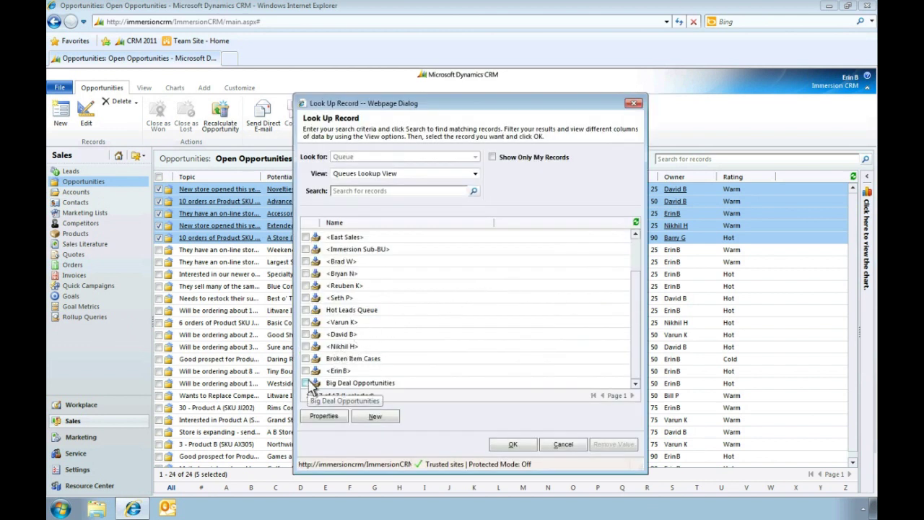
{"action": "left_click", "coordinate": [306, 384]}
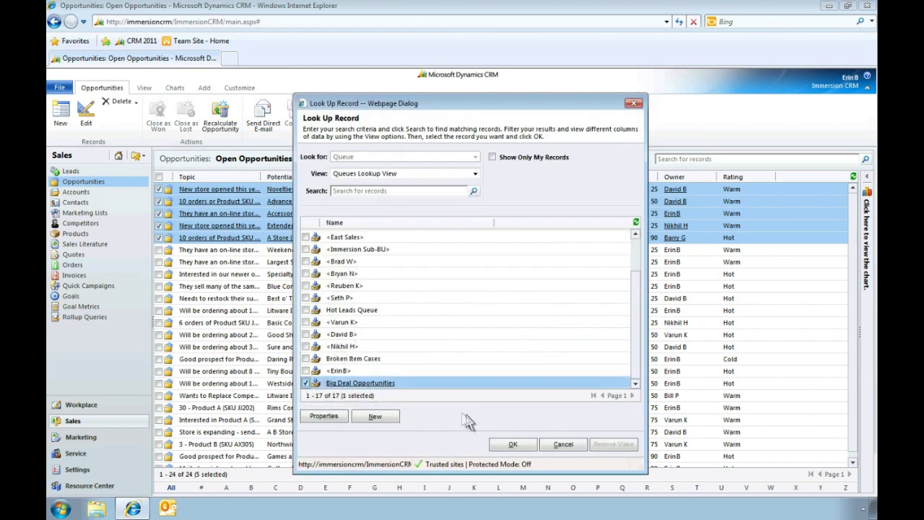
{"action": "left_click", "coordinate": [513, 445]}
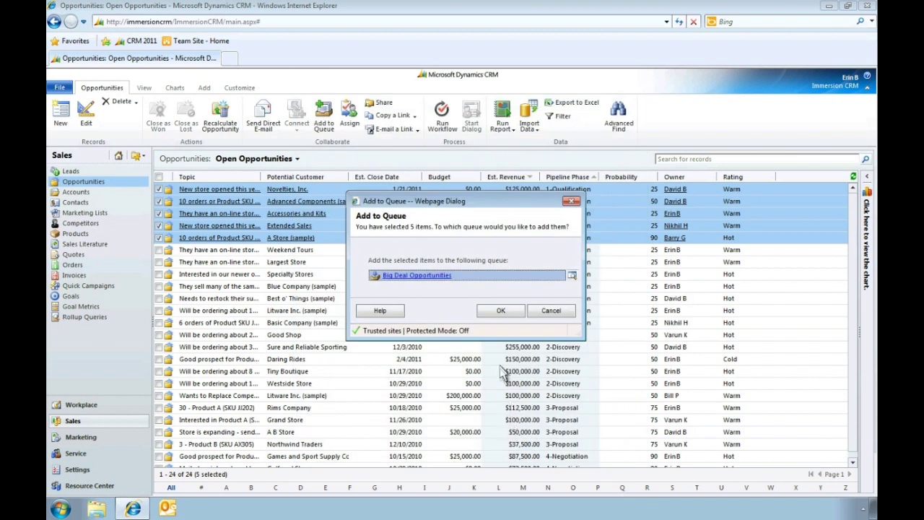
{"action": "left_click", "coordinate": [500, 312]}
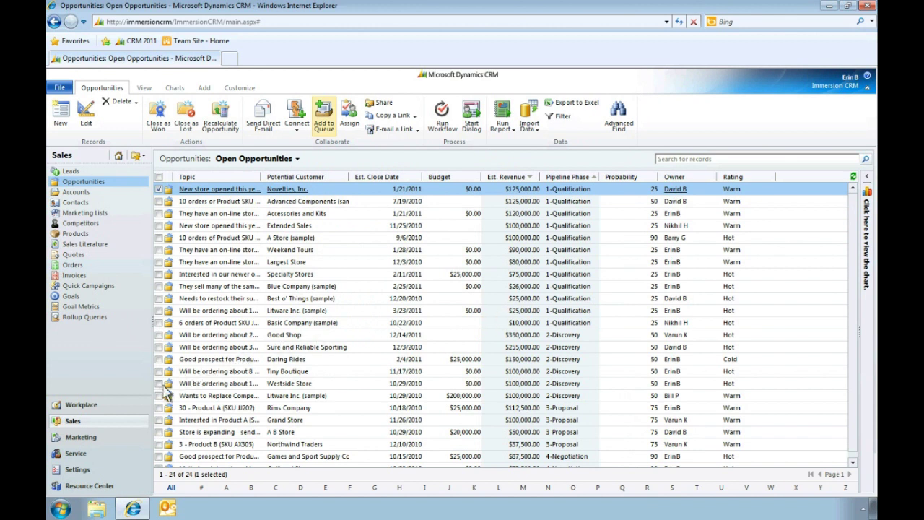
Step: In the Workplace queues, assign the Big Deal Opportunities item "New store opened this year - follow up" to yourself to work on
{"action": "left_click", "coordinate": [133, 408]}
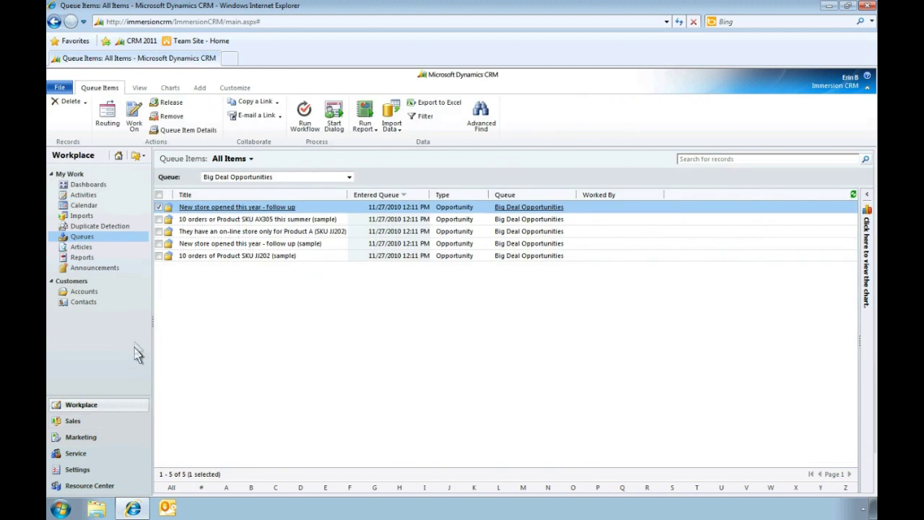
{"action": "left_click", "coordinate": [135, 117]}
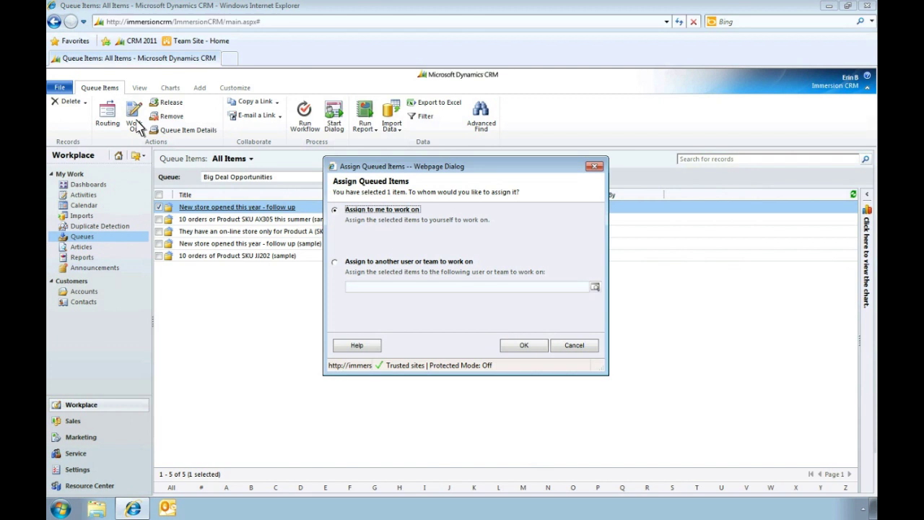
{"action": "left_click", "coordinate": [524, 346]}
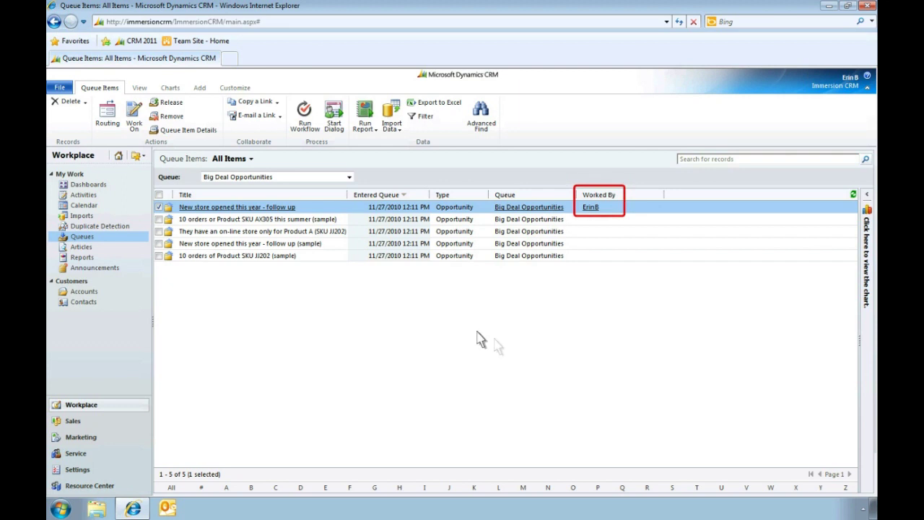
Step: Across all queues, view the items you are working on and the items available to work on
{"action": "left_click", "coordinate": [349, 177]}
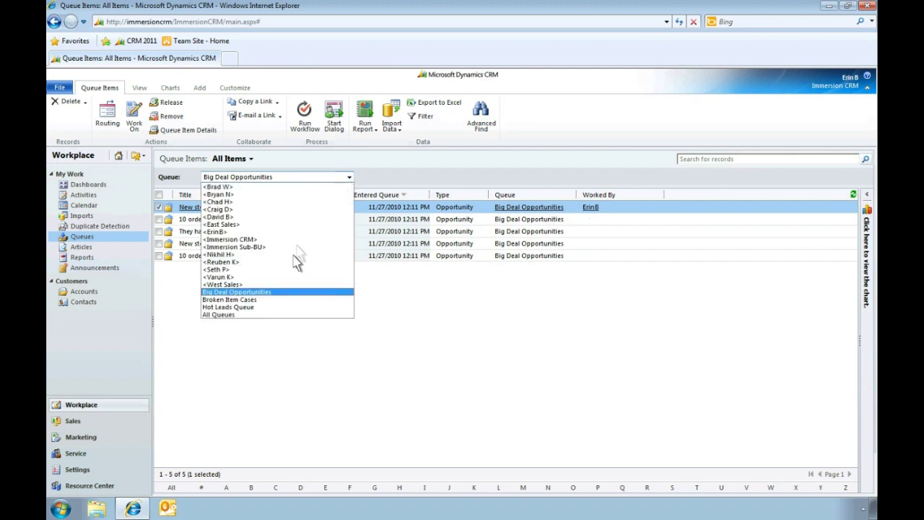
{"action": "left_click", "coordinate": [279, 319]}
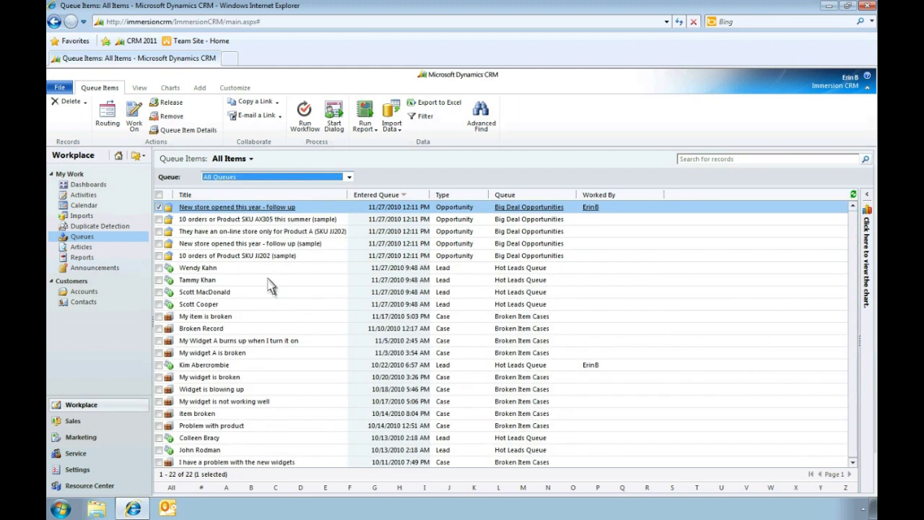
{"action": "left_click", "coordinate": [257, 161]}
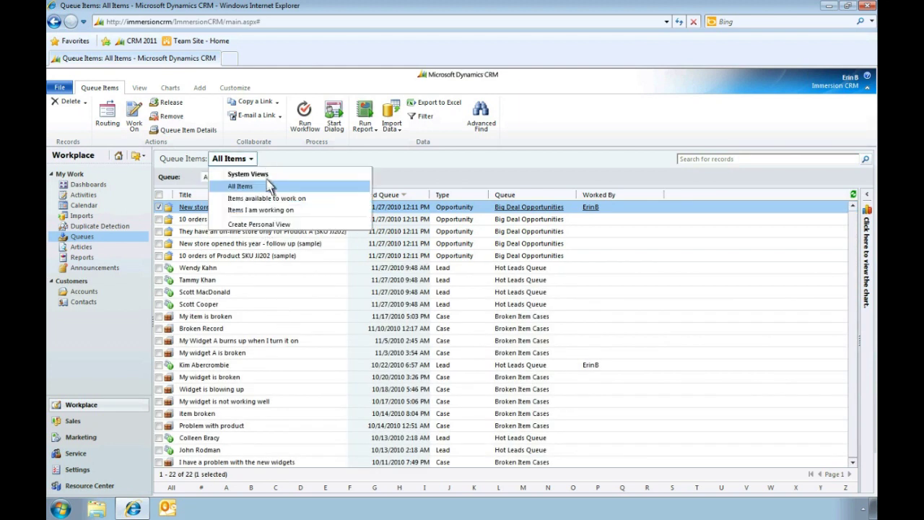
{"action": "left_click", "coordinate": [274, 210]}
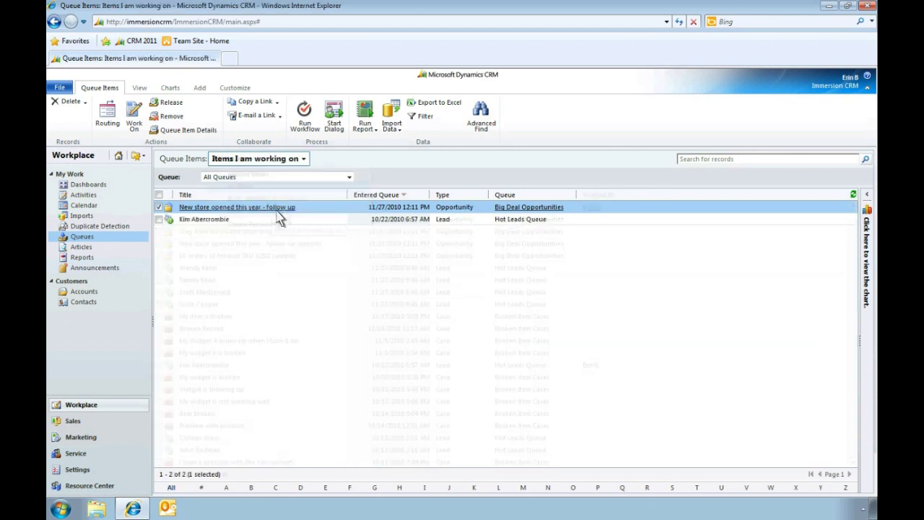
{"action": "left_click", "coordinate": [308, 163]}
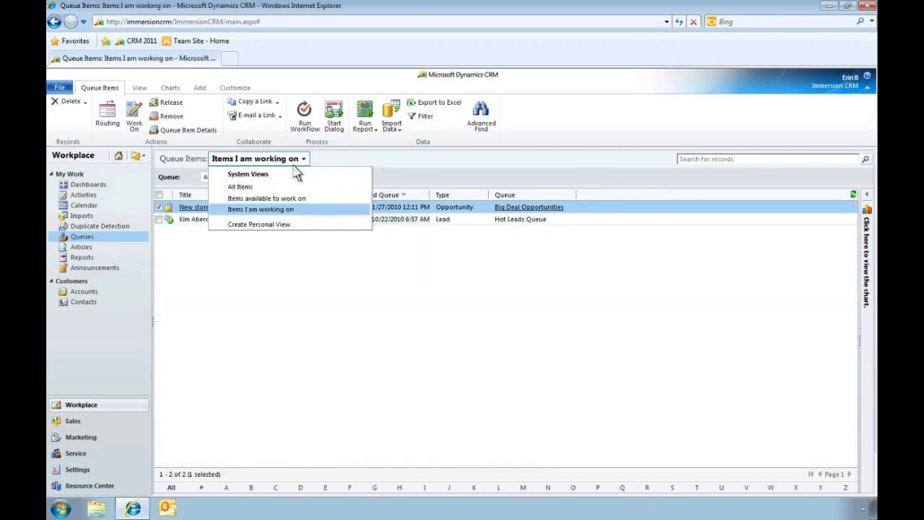
{"action": "left_click", "coordinate": [272, 200]}
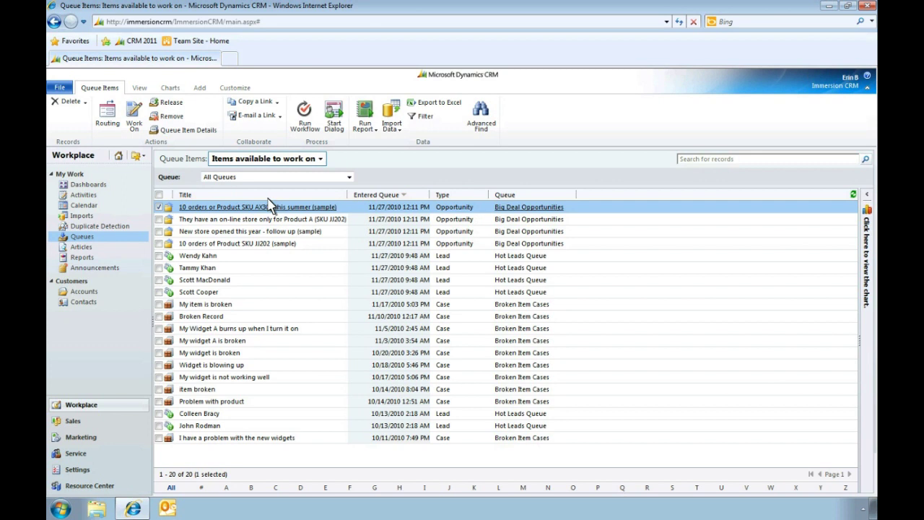
Step: Start an Advanced Find on the available queue items and add the condition Type Equals Case
{"action": "left_click", "coordinate": [479, 116]}
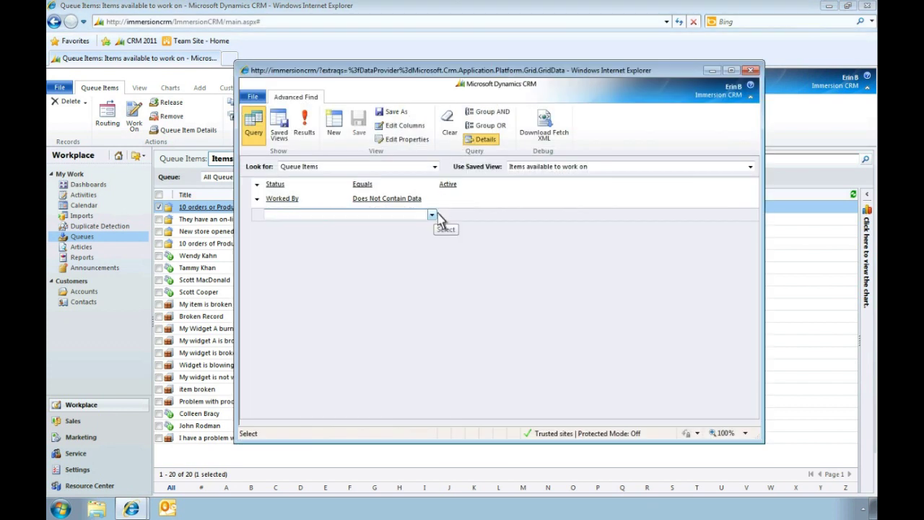
{"action": "left_click", "coordinate": [433, 215]}
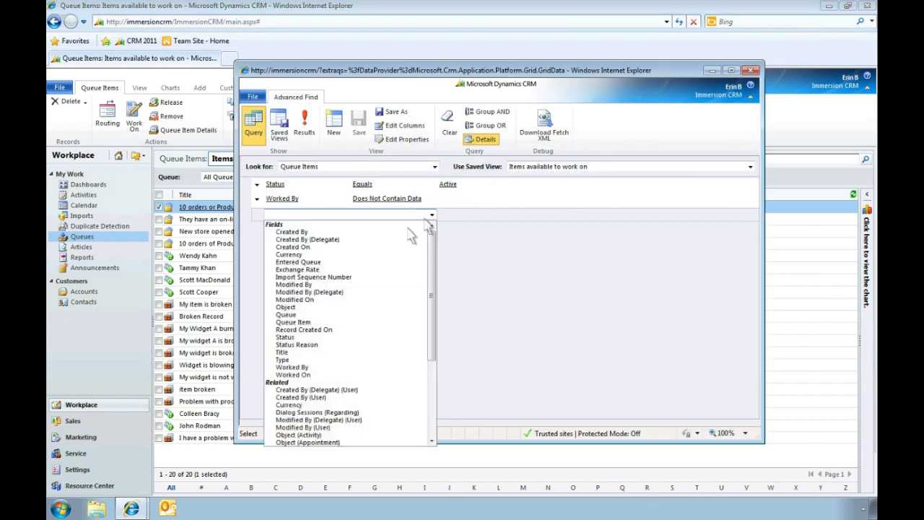
{"action": "left_click", "coordinate": [336, 360]}
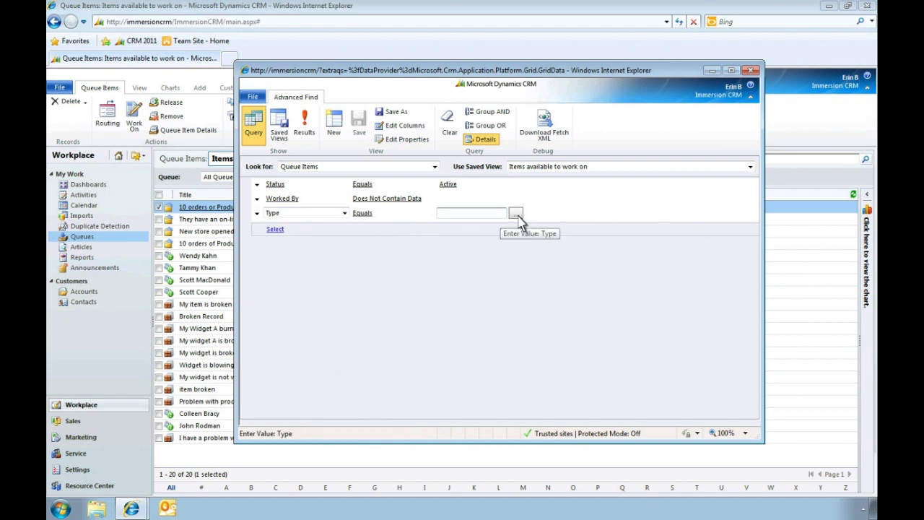
{"action": "left_click", "coordinate": [516, 214]}
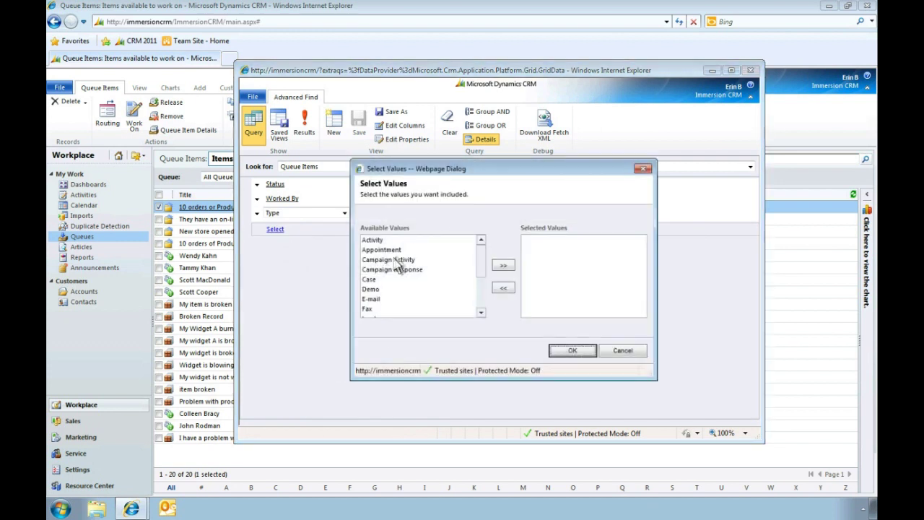
{"action": "left_click", "coordinate": [372, 280]}
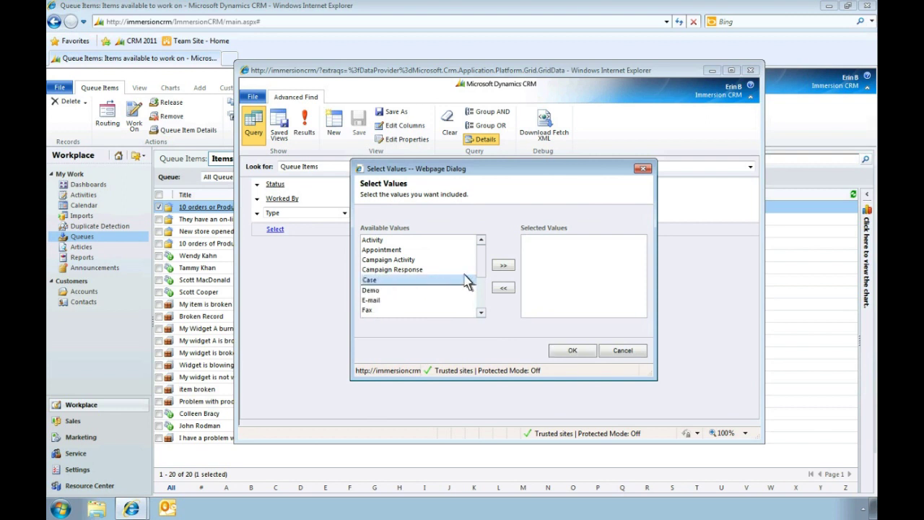
{"action": "left_click", "coordinate": [505, 266]}
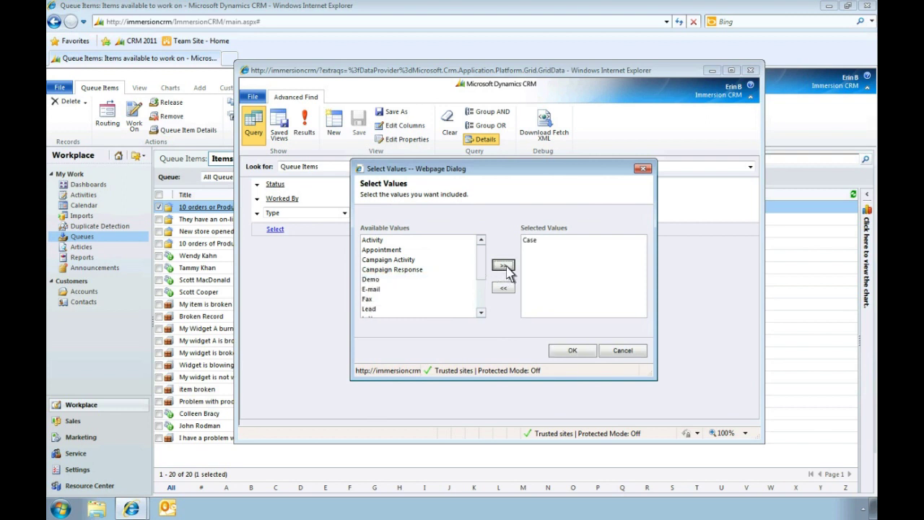
{"action": "left_click", "coordinate": [572, 351]}
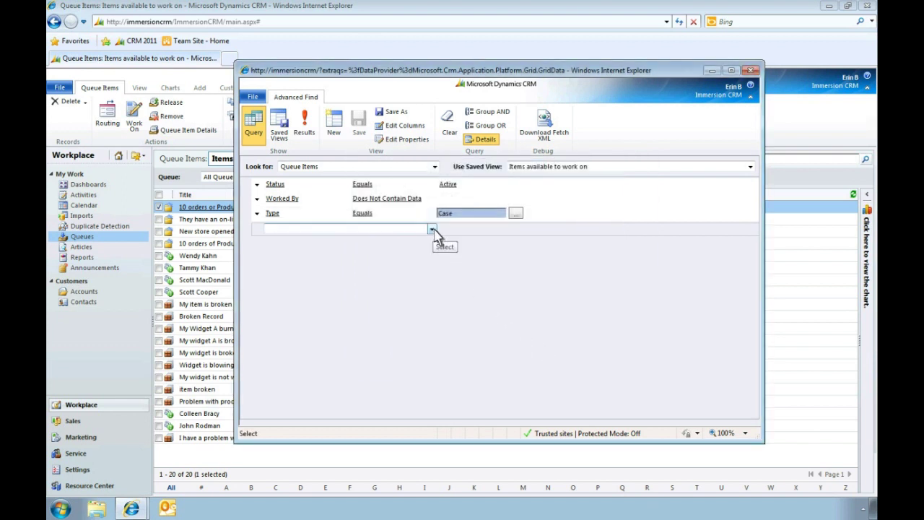
Step: Add the condition Created On Older Than X Months with the value 1 and run the query
{"action": "left_click", "coordinate": [432, 229]}
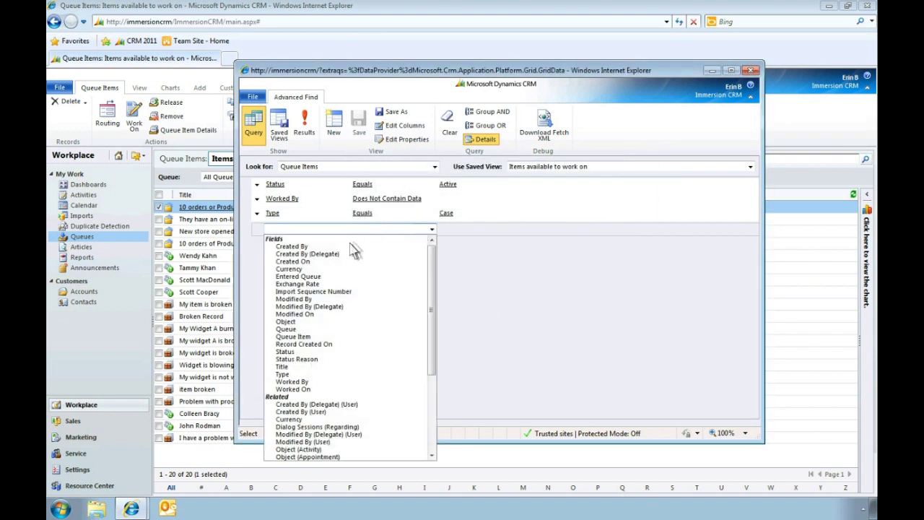
{"action": "left_click", "coordinate": [309, 262]}
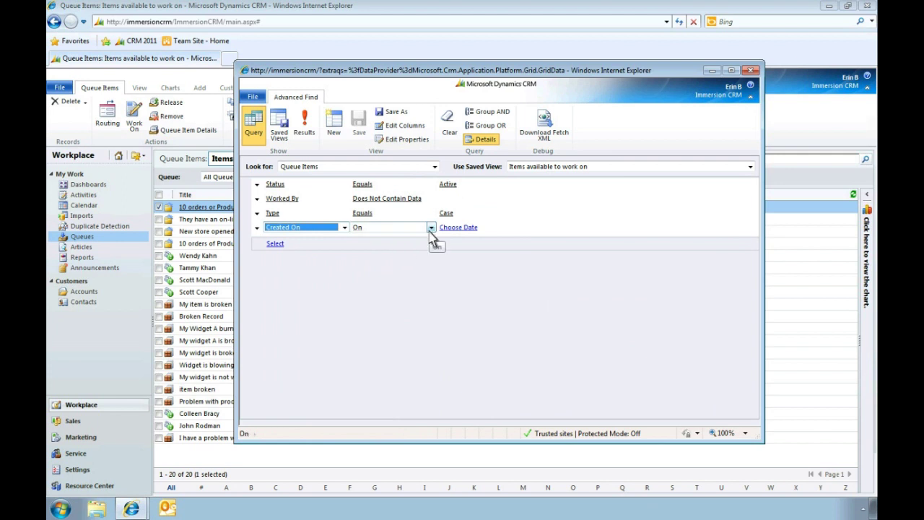
{"action": "left_click", "coordinate": [431, 228]}
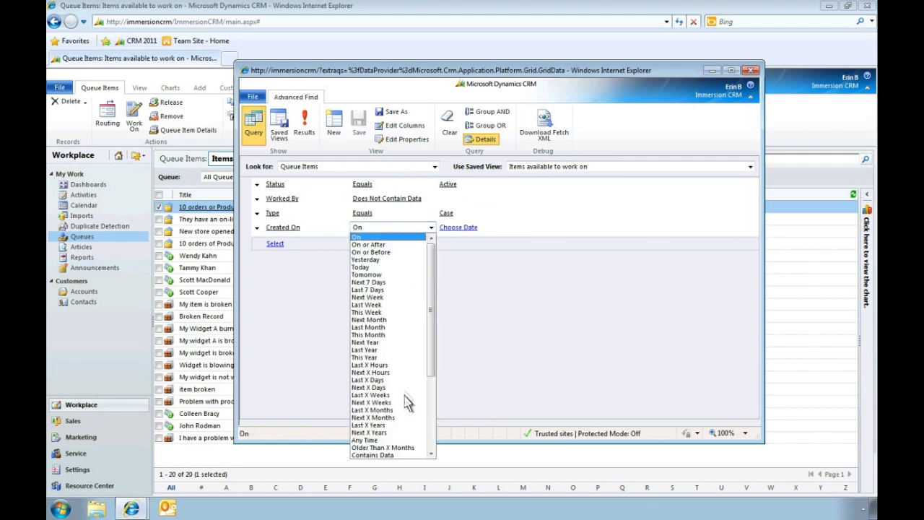
{"action": "left_click", "coordinate": [404, 448]}
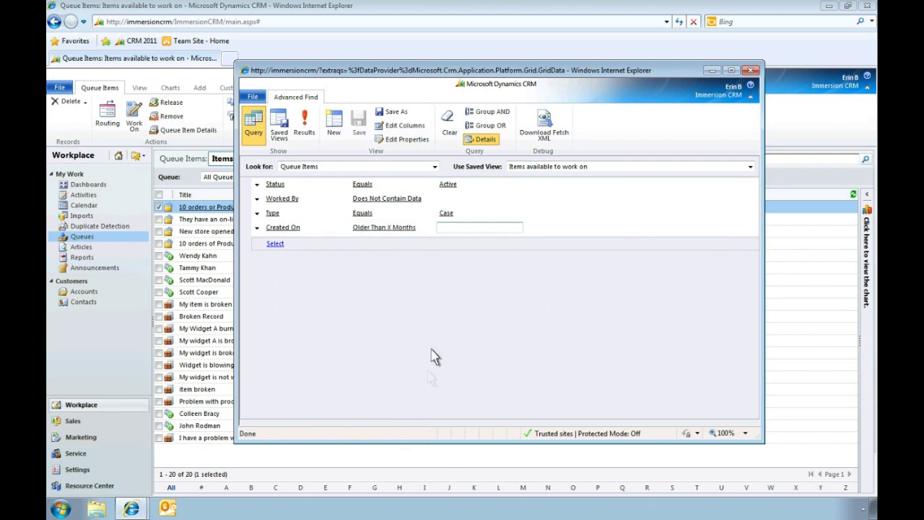
{"action": "left_click", "coordinate": [443, 229]}
{"action": "type", "text": "1"}
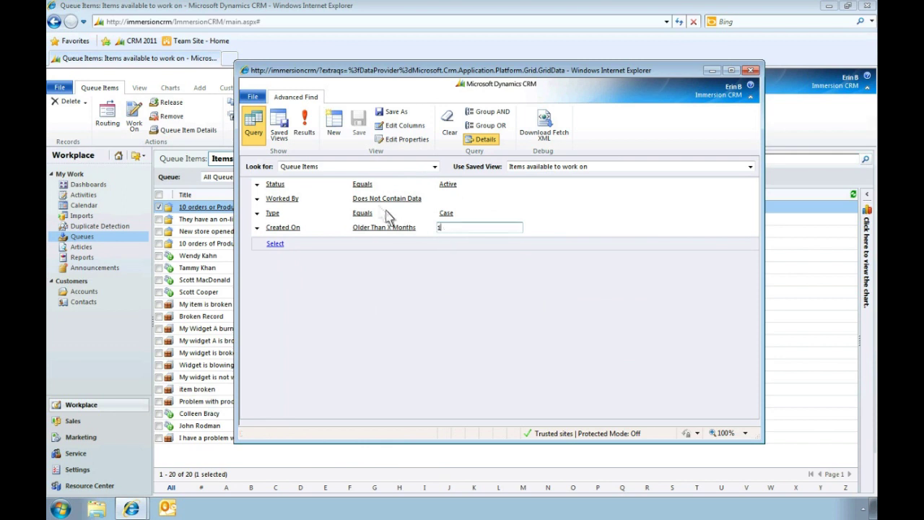
{"action": "left_click", "coordinate": [304, 124]}
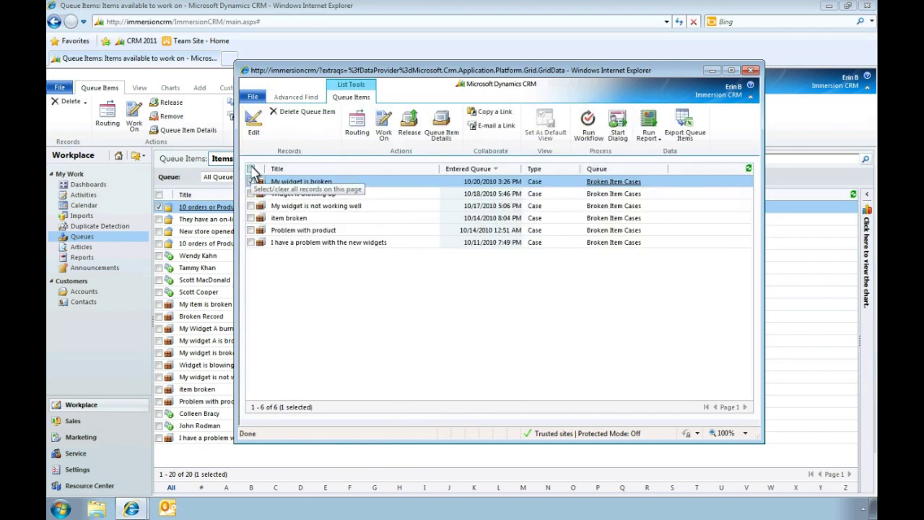
Step: Route all the cases in the query results to the High Priority Cases queue, leaving the user or team assignment blank
{"action": "left_click", "coordinate": [251, 169]}
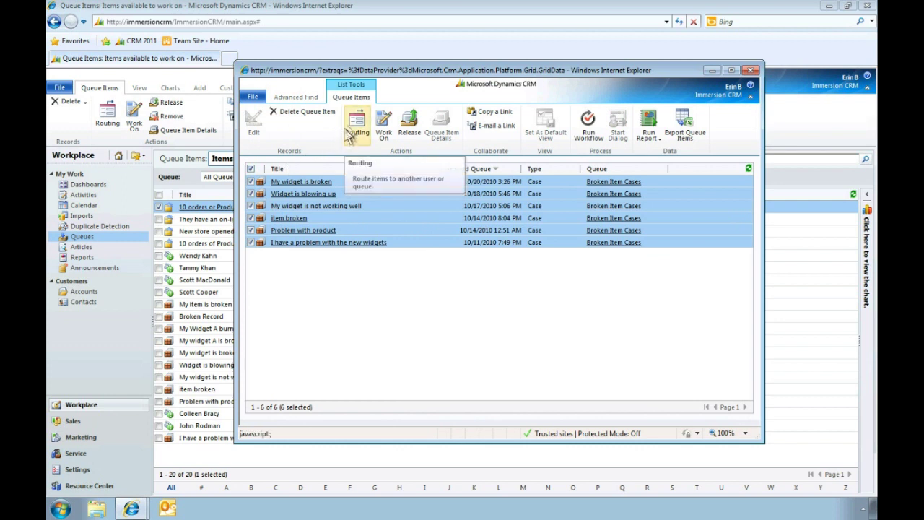
{"action": "left_click", "coordinate": [356, 123]}
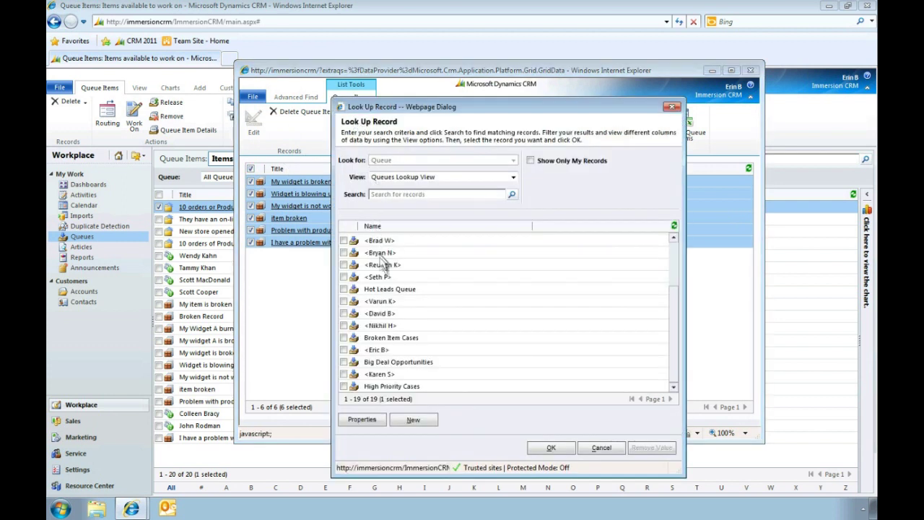
{"action": "double_click", "coordinate": [392, 387]}
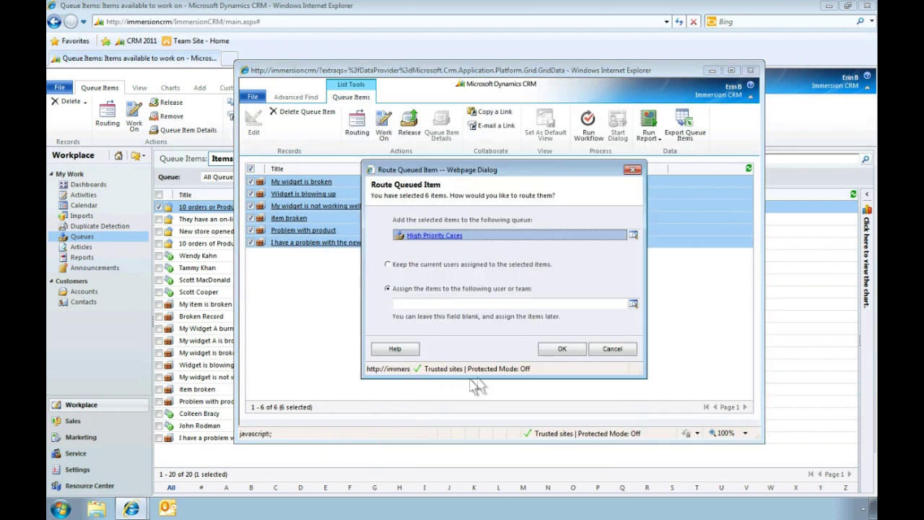
{"action": "left_click", "coordinate": [561, 349]}
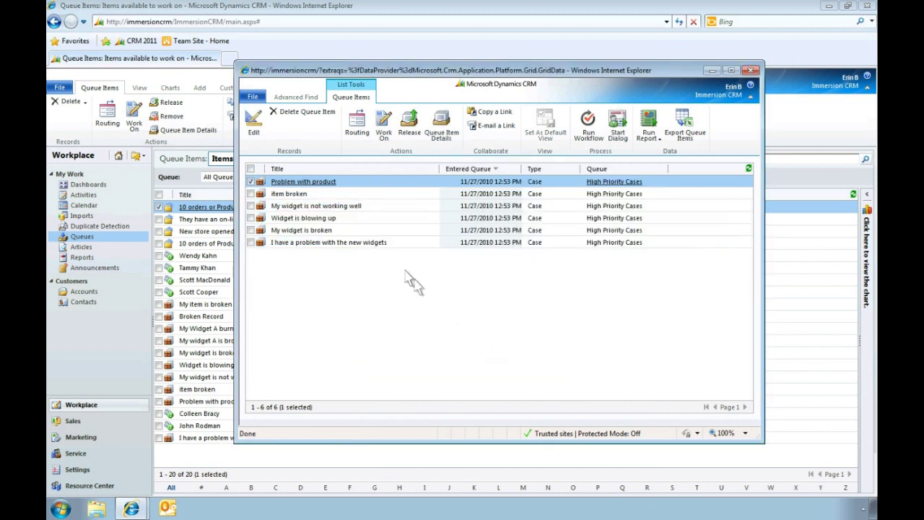
Step: Save a copy of the Advanced Find query as a view named High Priority Cases
{"action": "left_click", "coordinate": [298, 100]}
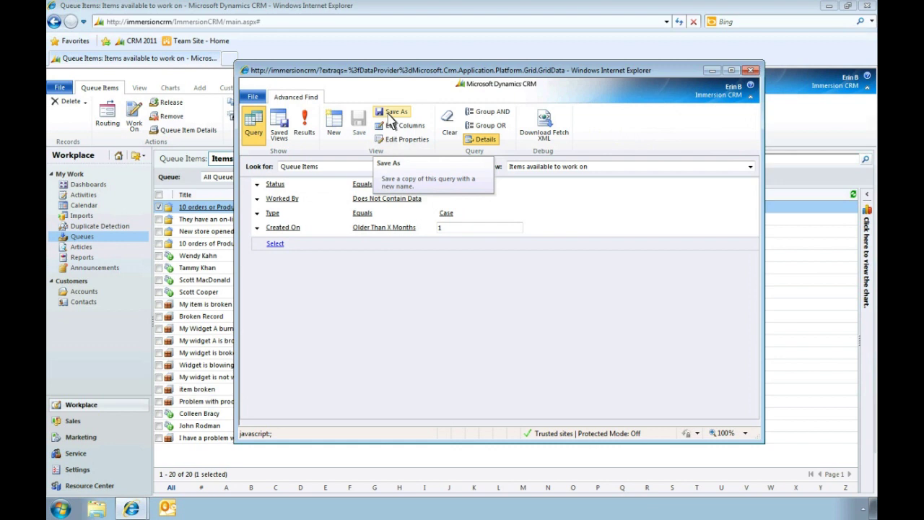
{"action": "left_click", "coordinate": [390, 116]}
{"action": "type", "text": "High Priority Cases"}
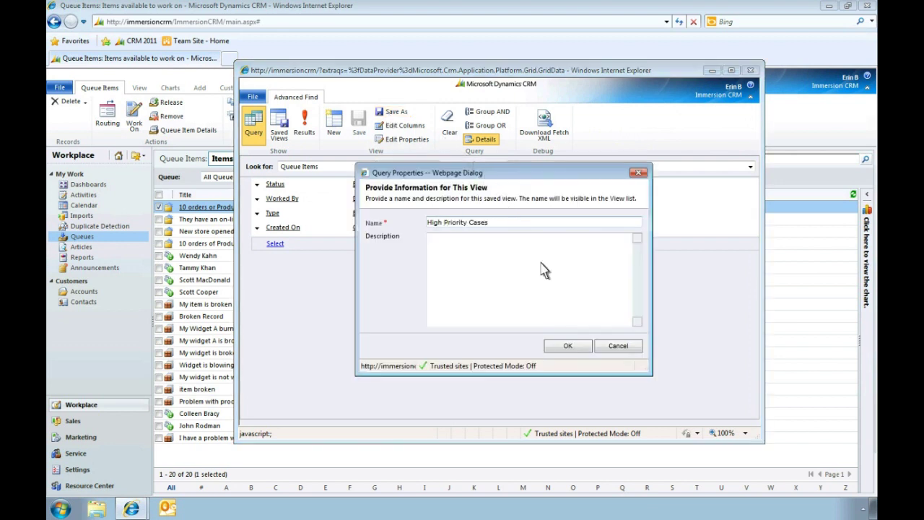
{"action": "left_click", "coordinate": [569, 346]}
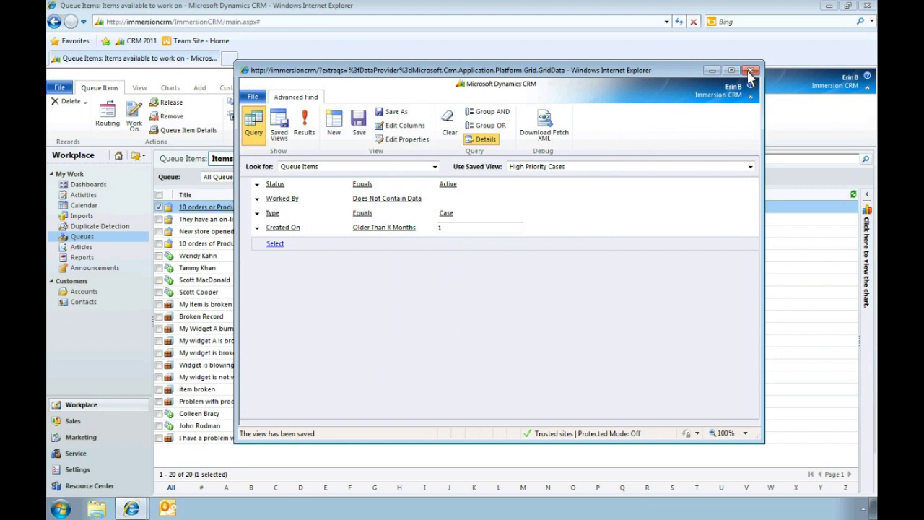
Step: Close the Advanced Find window and show the available queue items of the High Priority Cases queue
{"action": "left_click", "coordinate": [750, 71]}
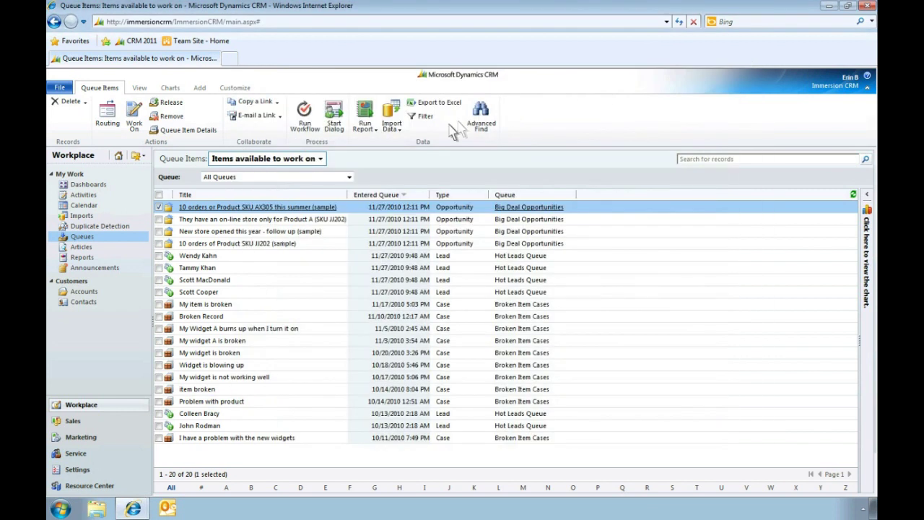
{"action": "left_click", "coordinate": [349, 177]}
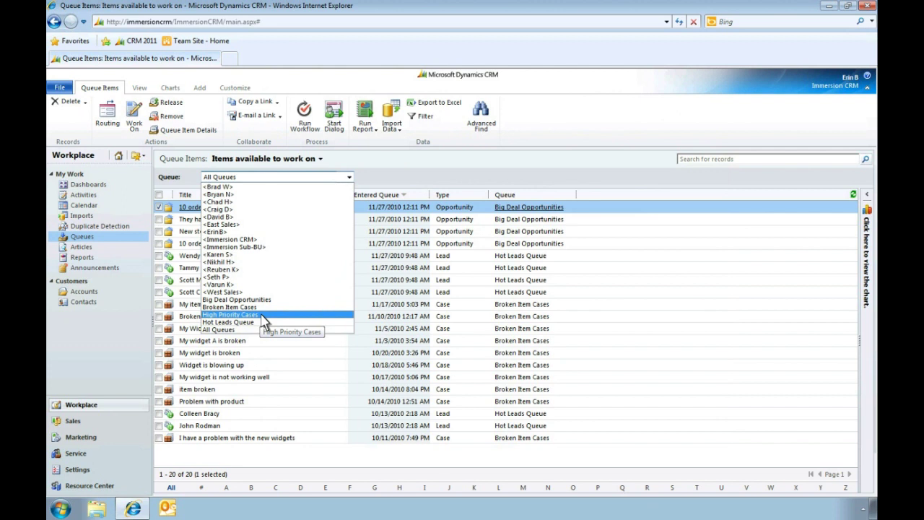
{"action": "left_click", "coordinate": [231, 315]}
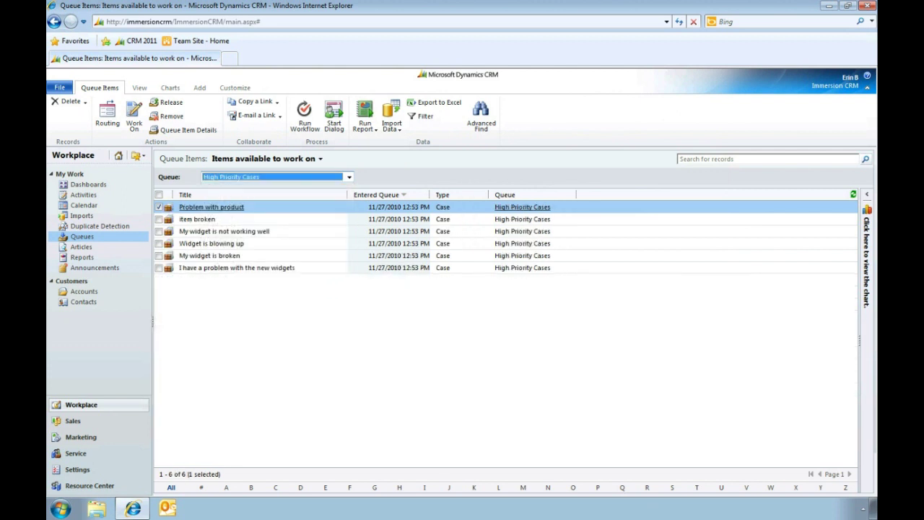